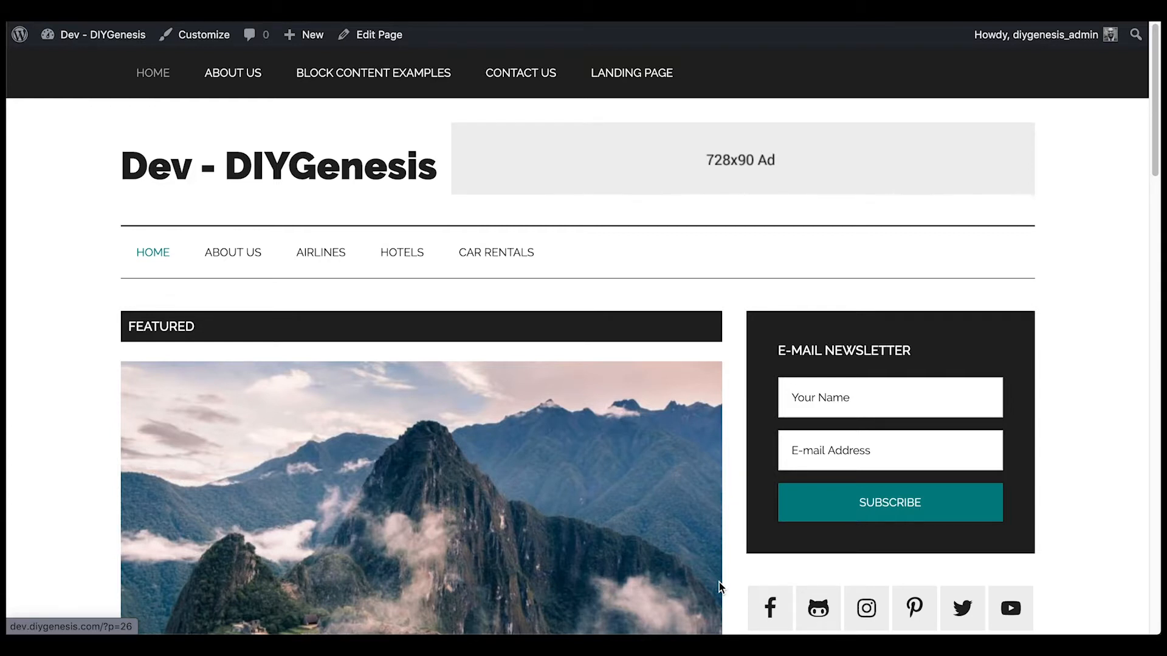
Open the site's Contact Us page on the front end.
left_click(536, 84)
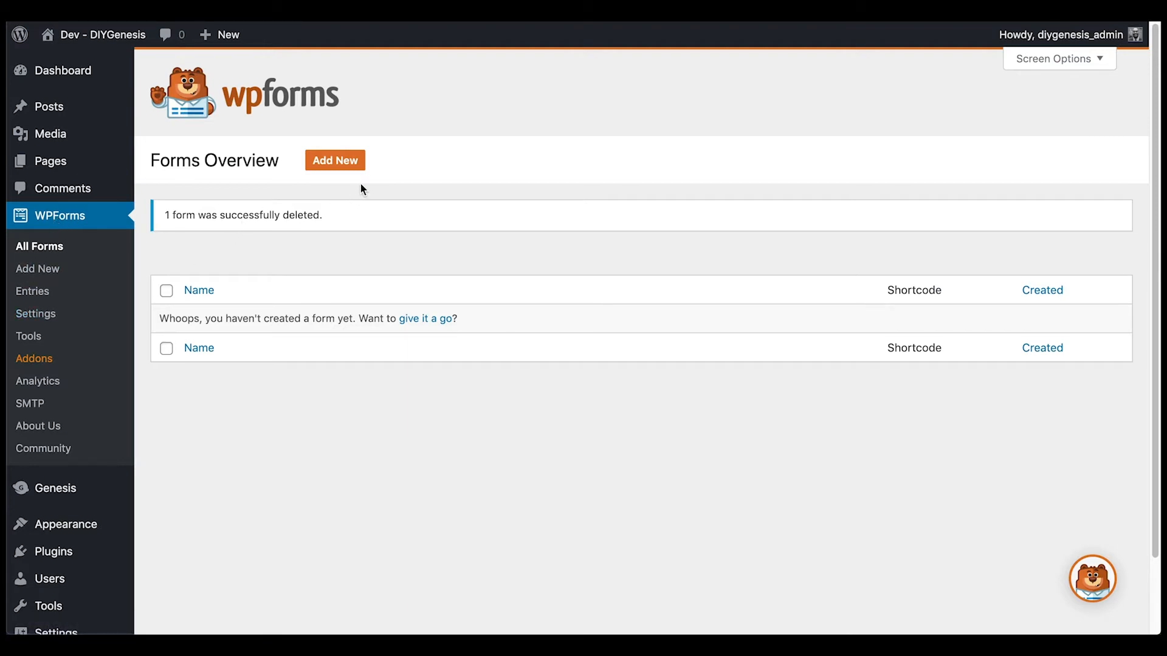
Create a new form from the Simple Contact Form template, save it and close the form builder.
left_click(340, 162)
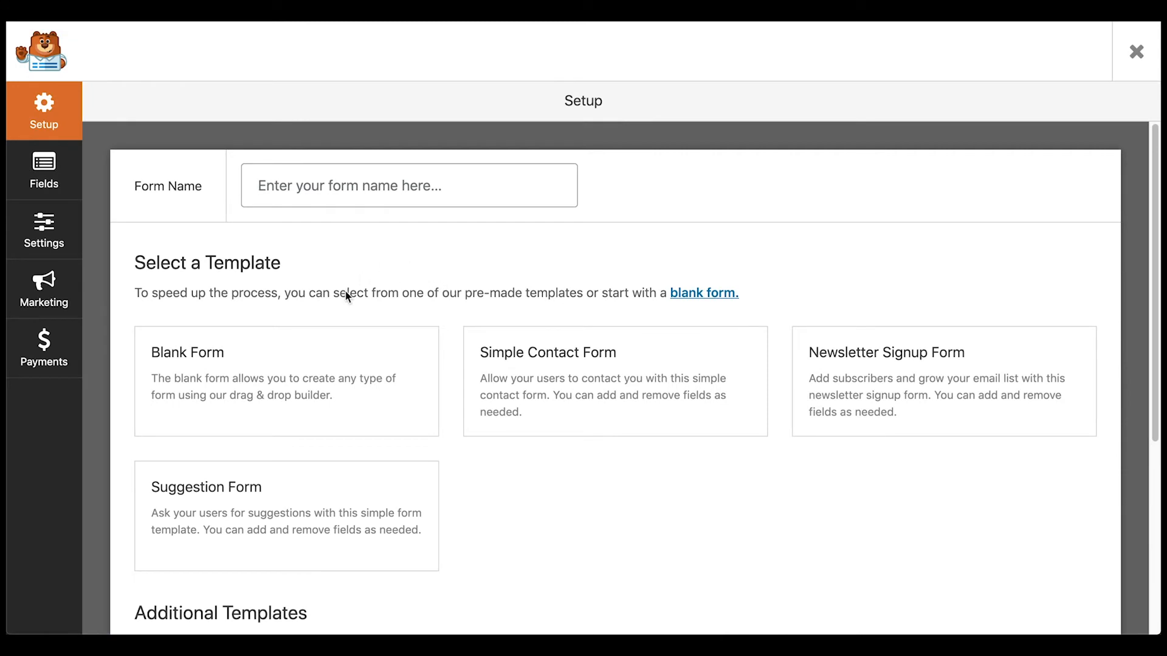
mouse_move(592, 391)
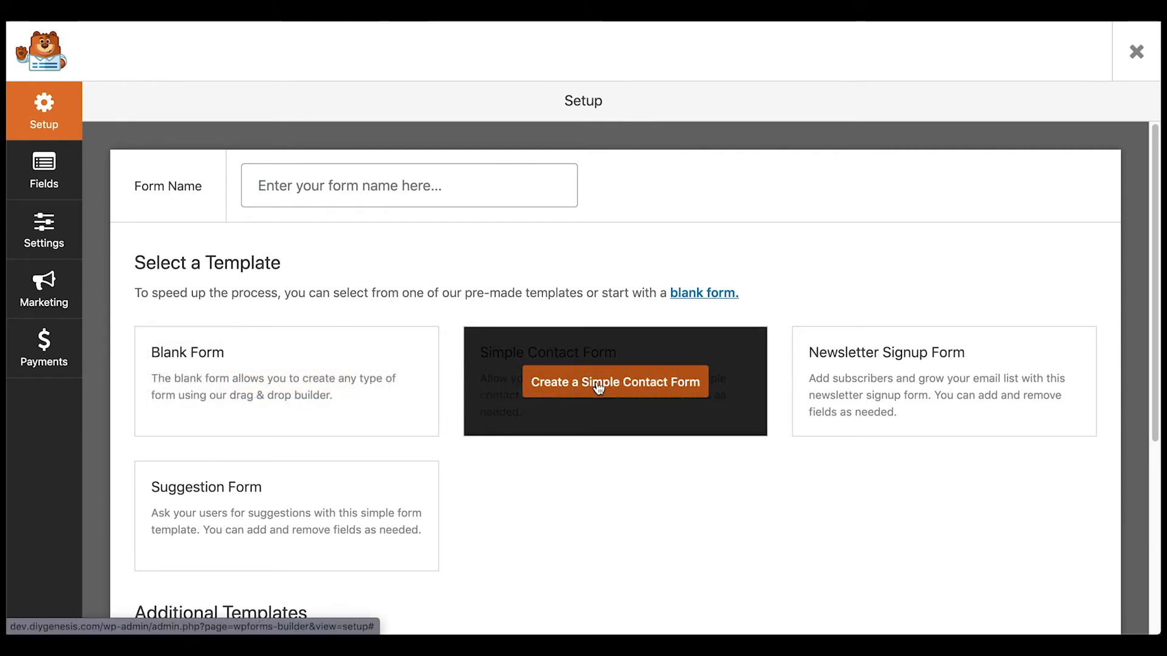
left_click(598, 389)
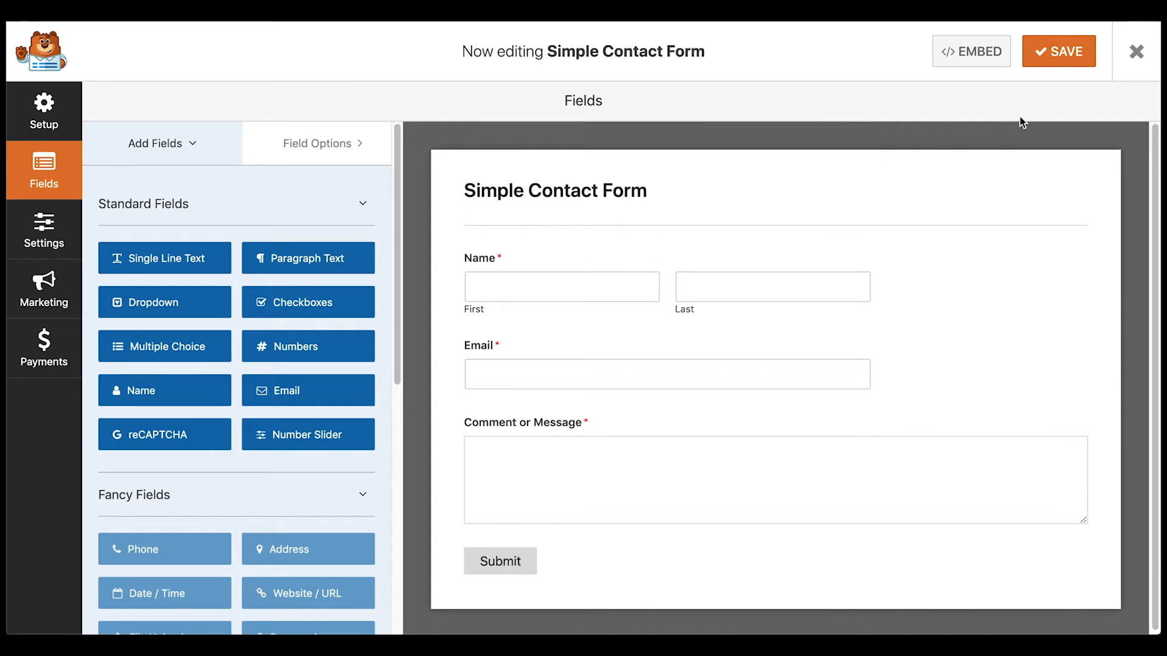
left_click(1063, 55)
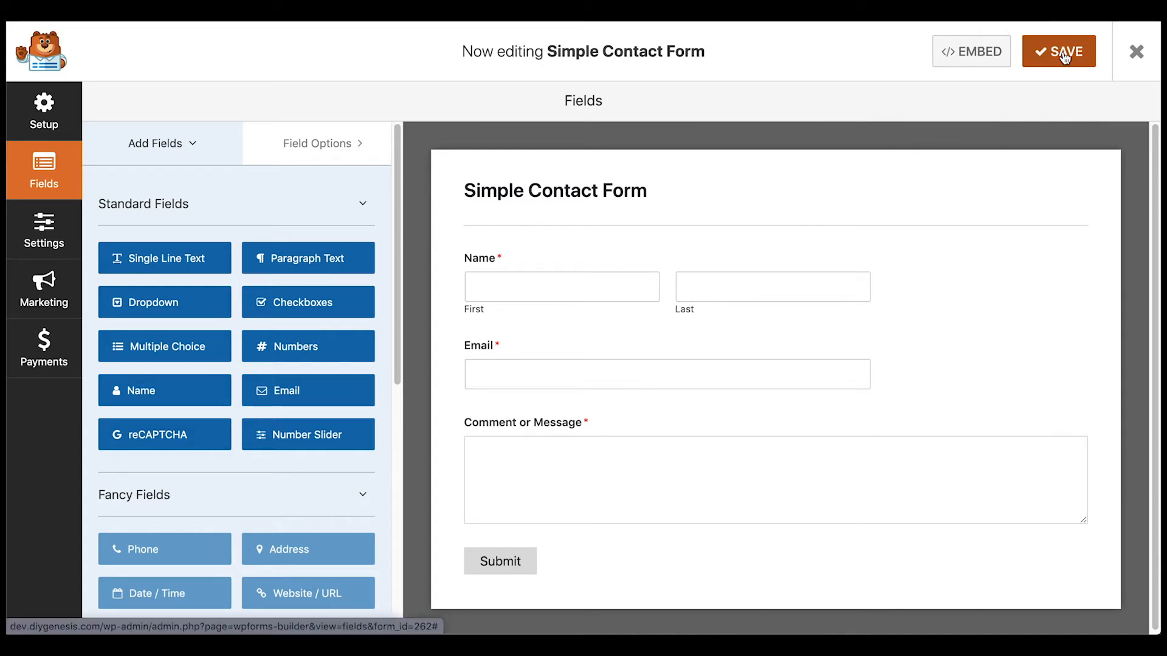
left_click(1141, 59)
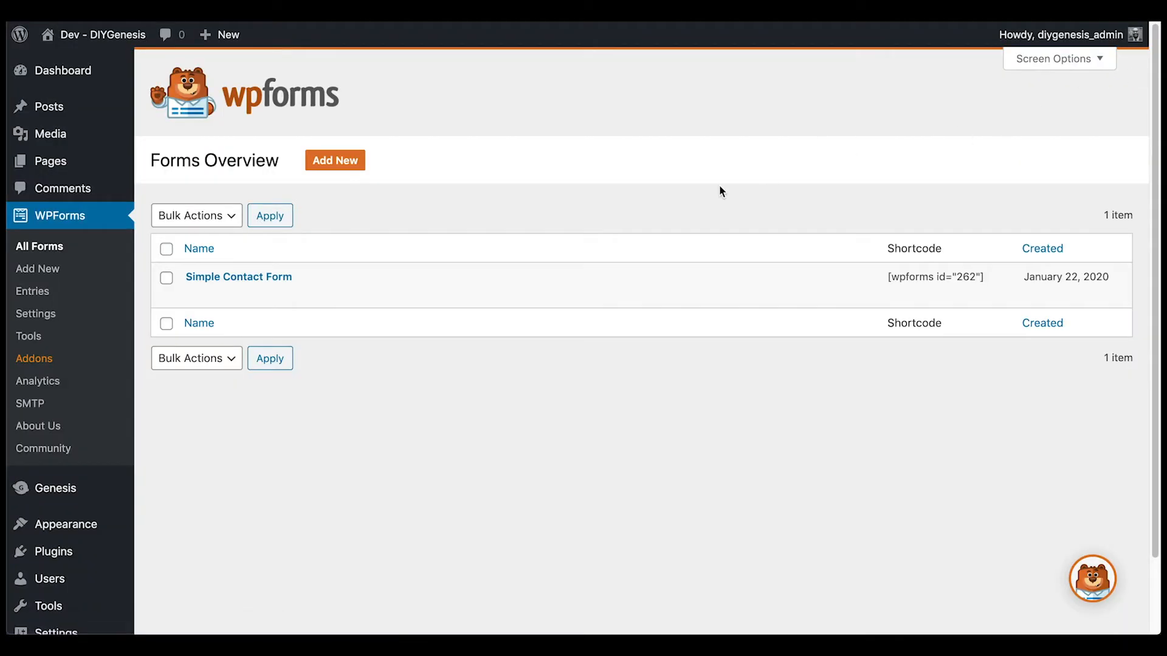
Insert a WPForms block from the Widgets category below the title of the Contact Us page.
mouse_move(310, 305)
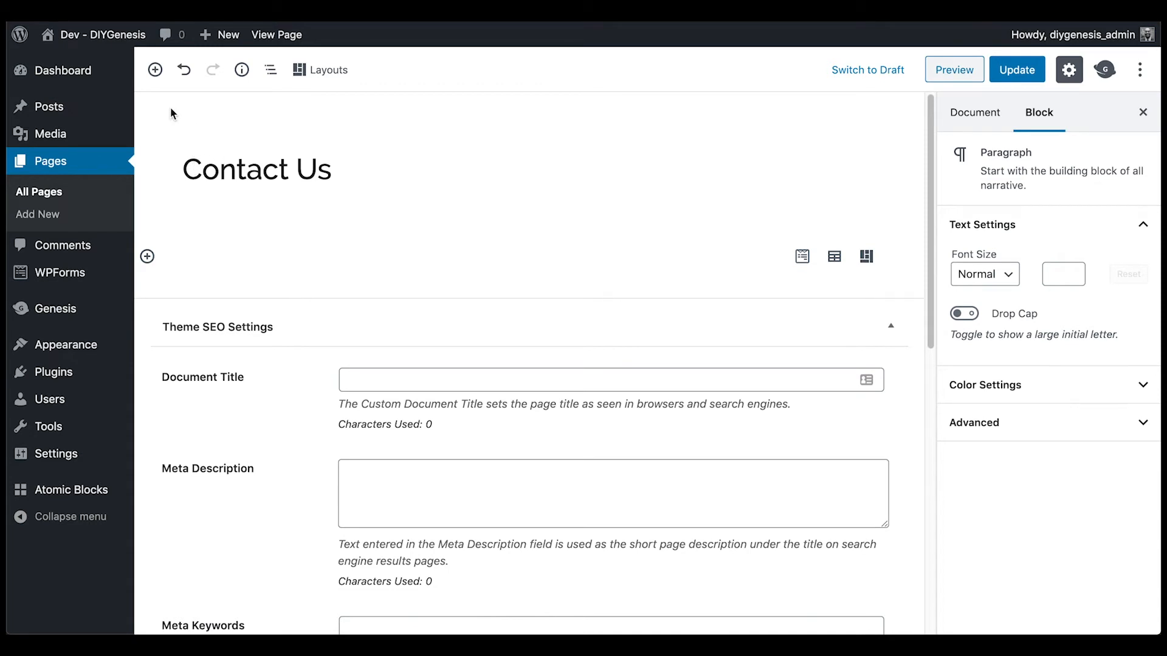
left_click(157, 72)
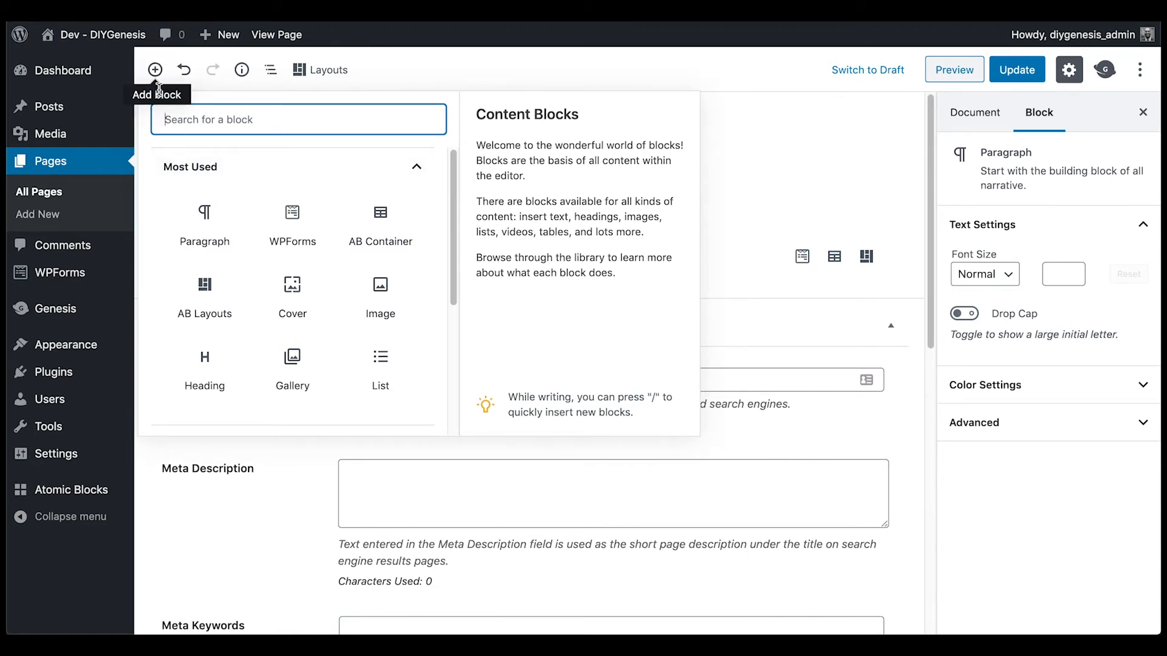
scroll(185, 155, "down", 2)
scroll(187, 154, "down", 5)
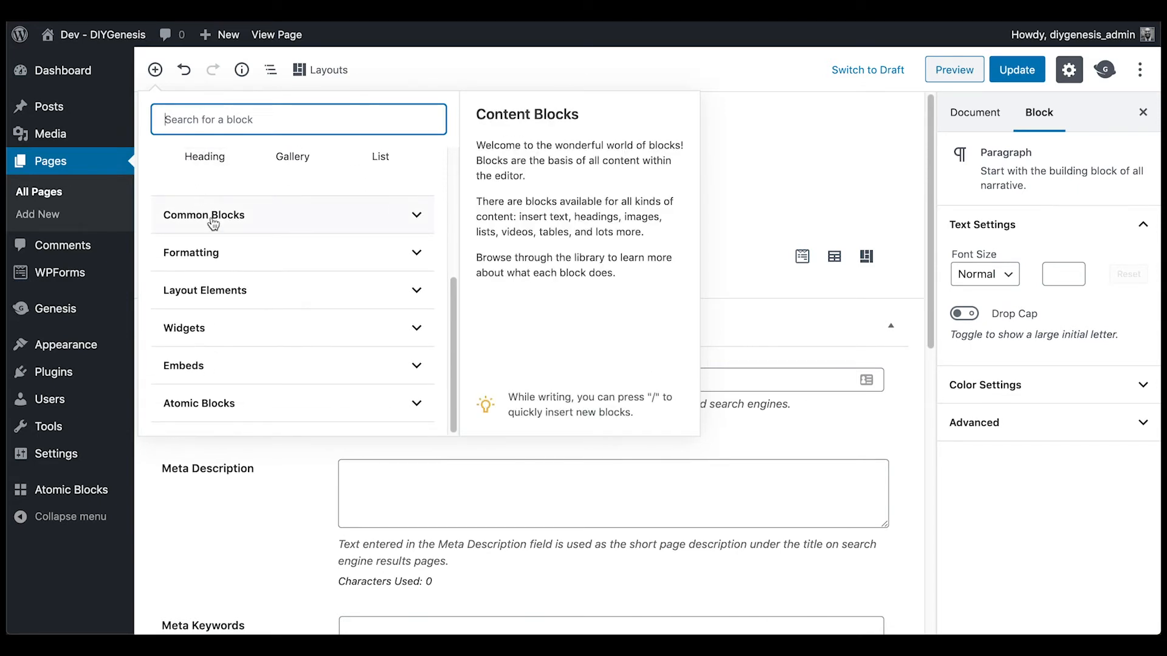
scroll(195, 207, "up", 5)
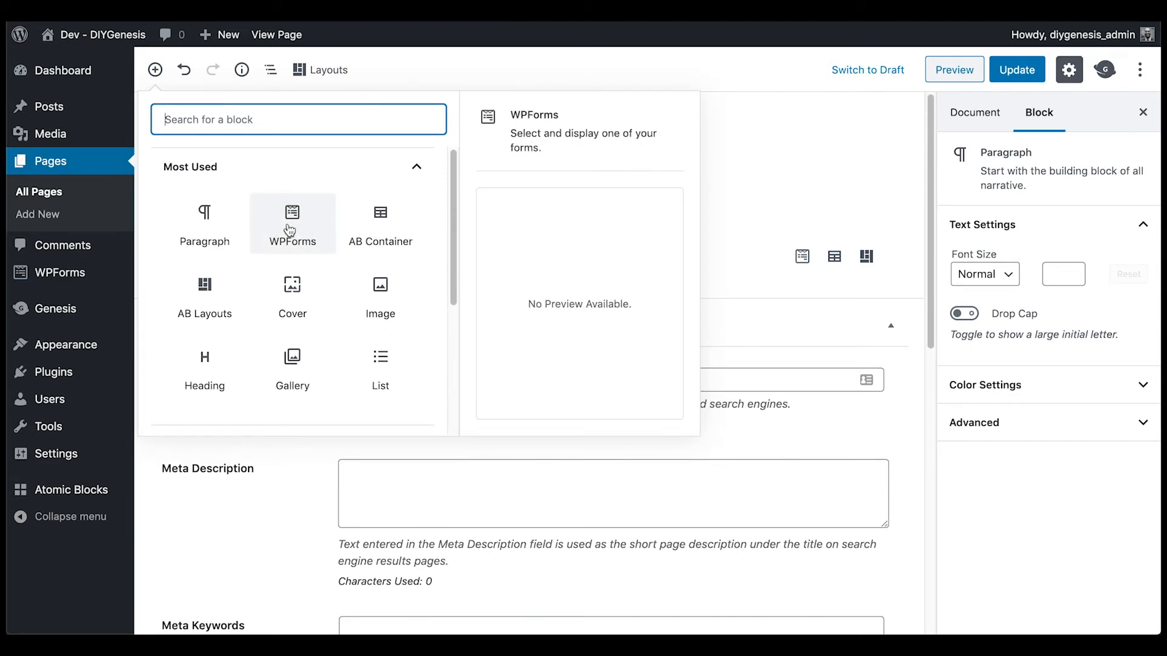
scroll(295, 228, "down", 4)
scroll(295, 228, "up", 2)
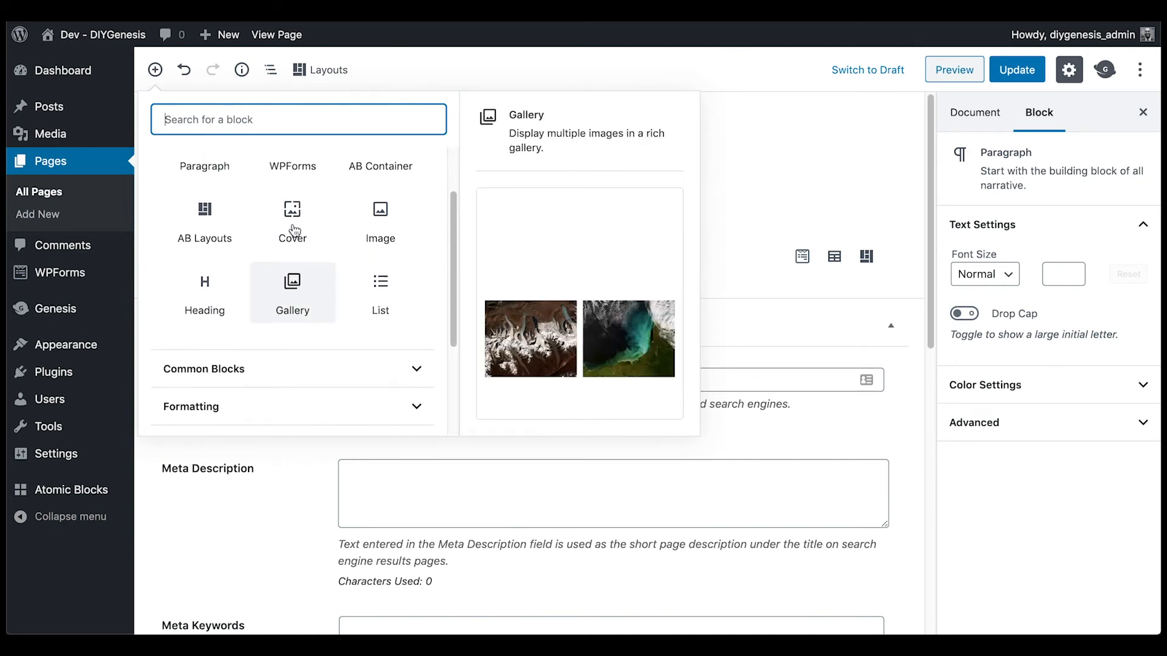
scroll(294, 230, "down", 5)
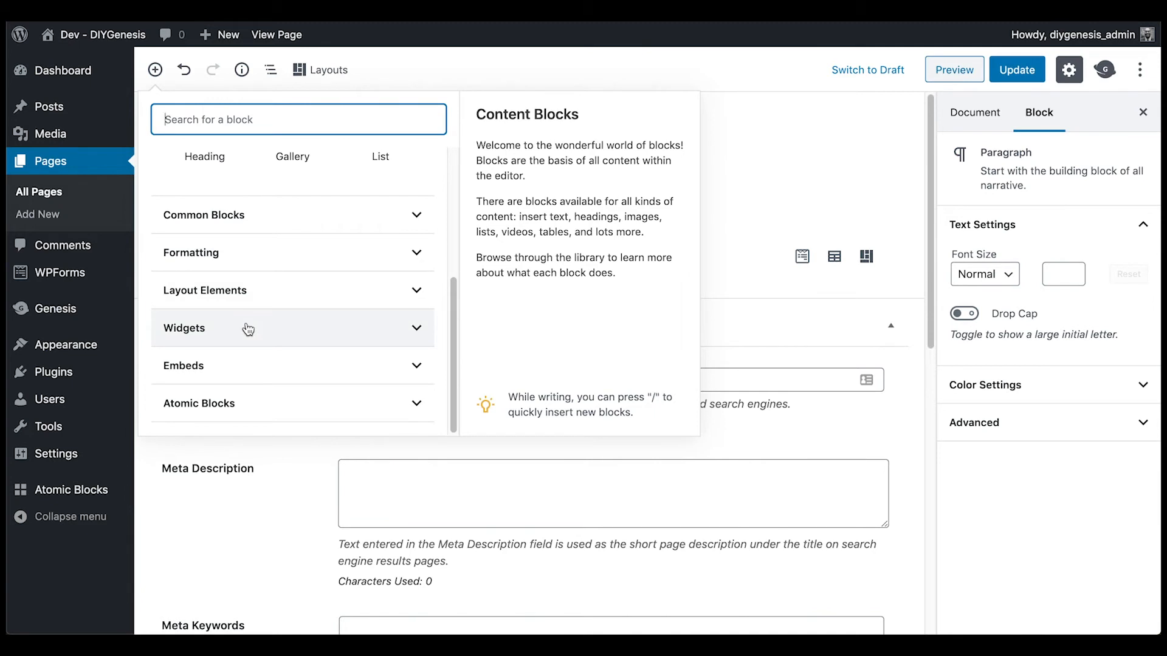
left_click(248, 330)
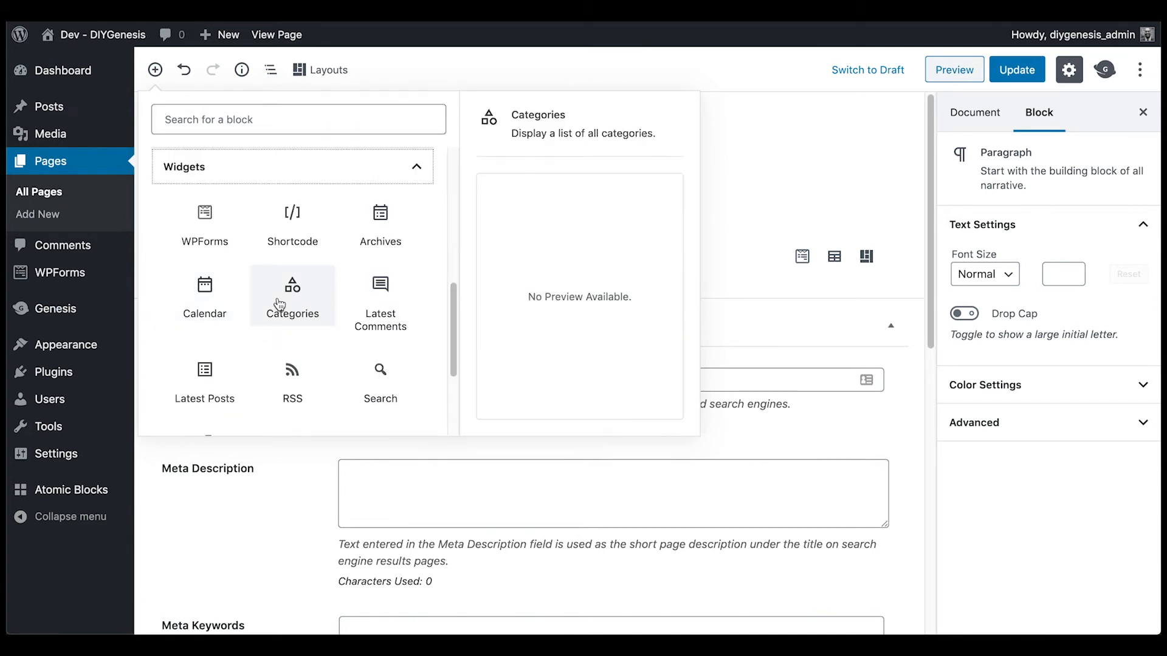
left_click(210, 229)
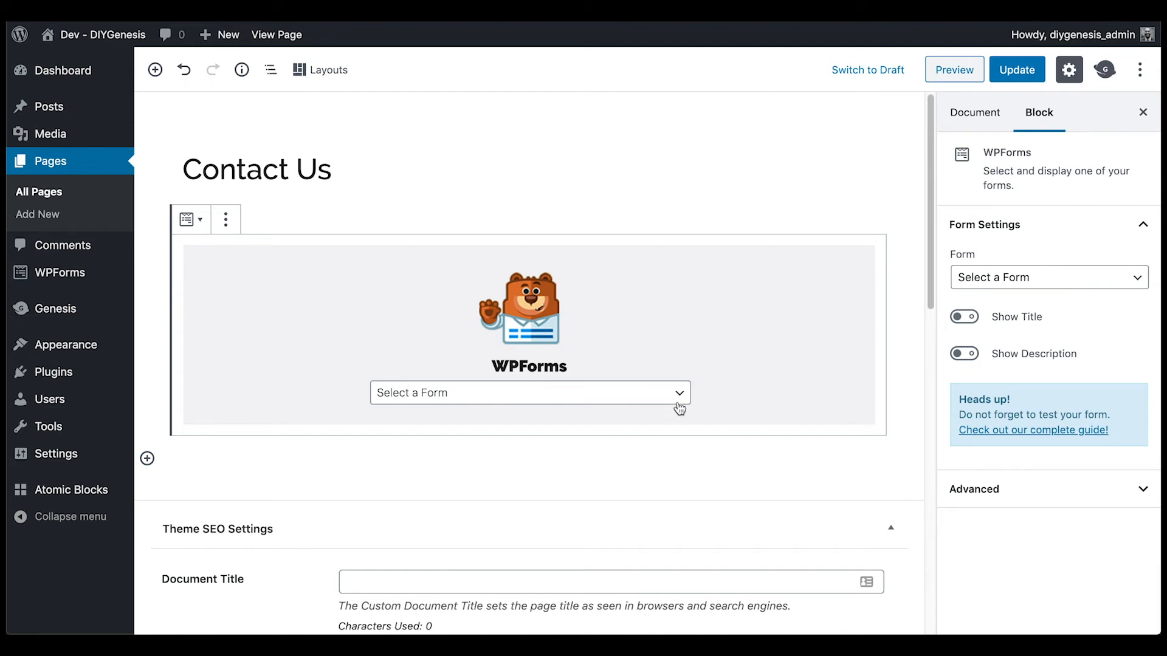
Try to assign Simple Contact Form to the new WPForms block.
left_click(1135, 282)
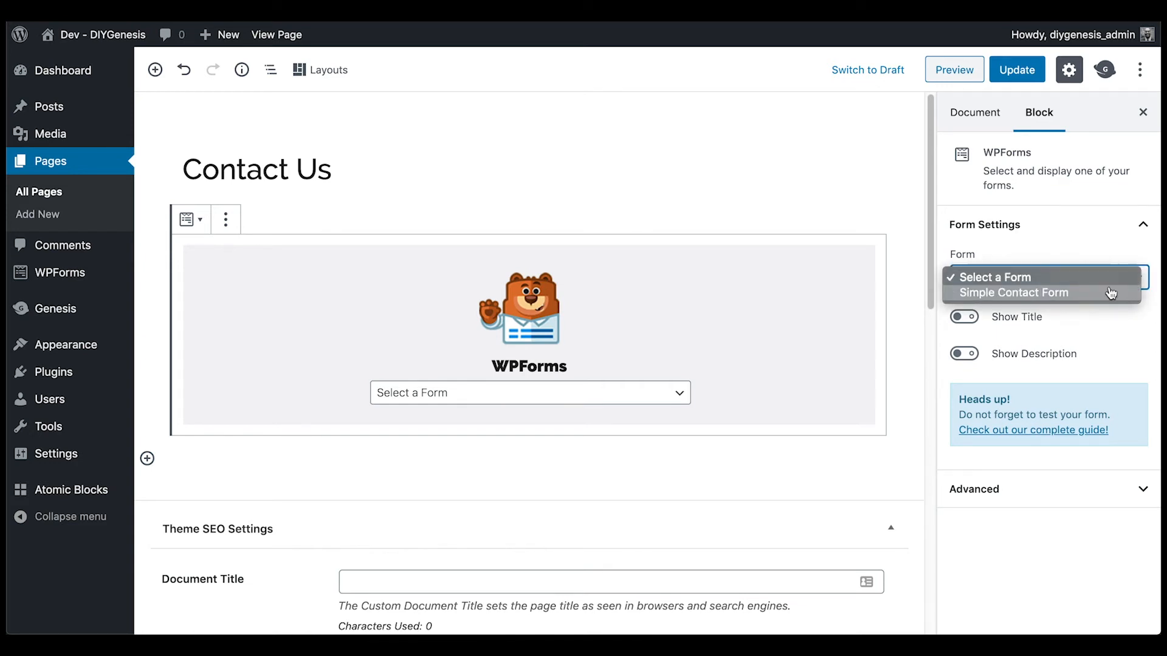
left_click(1111, 293)
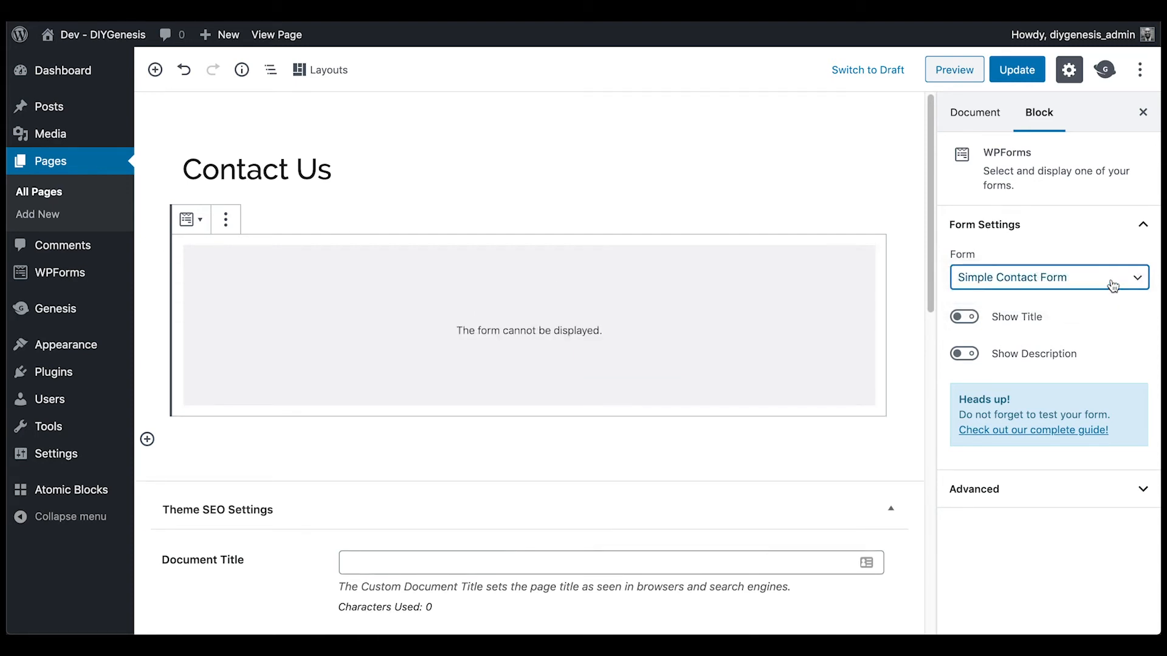
left_click(1112, 283)
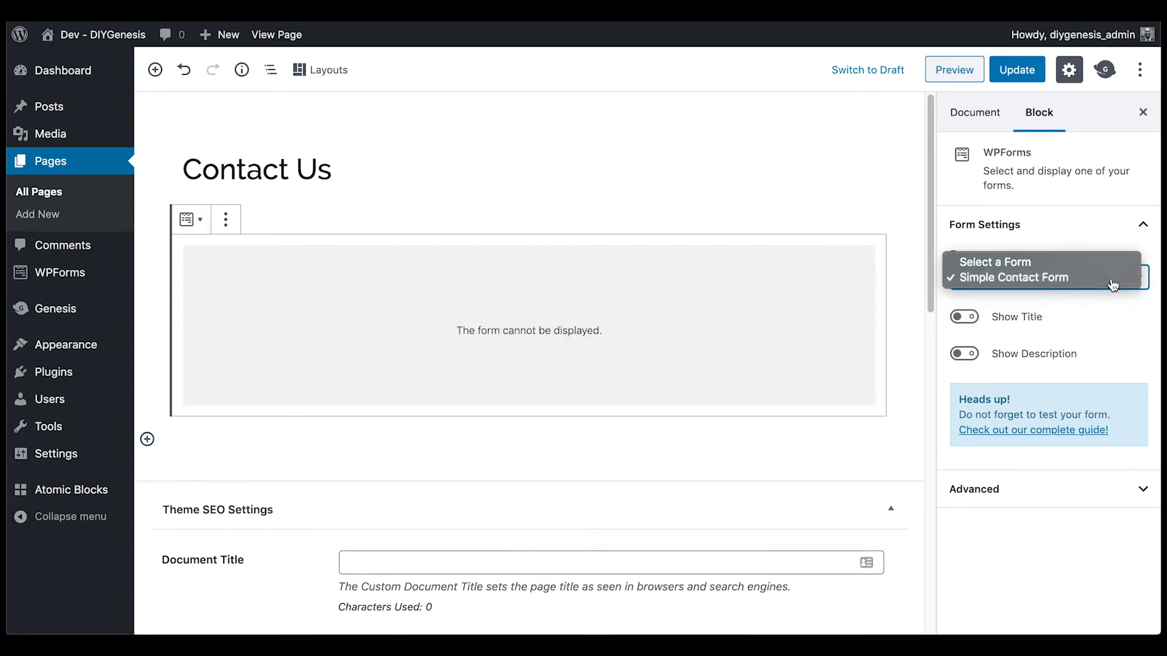
left_click(1110, 280)
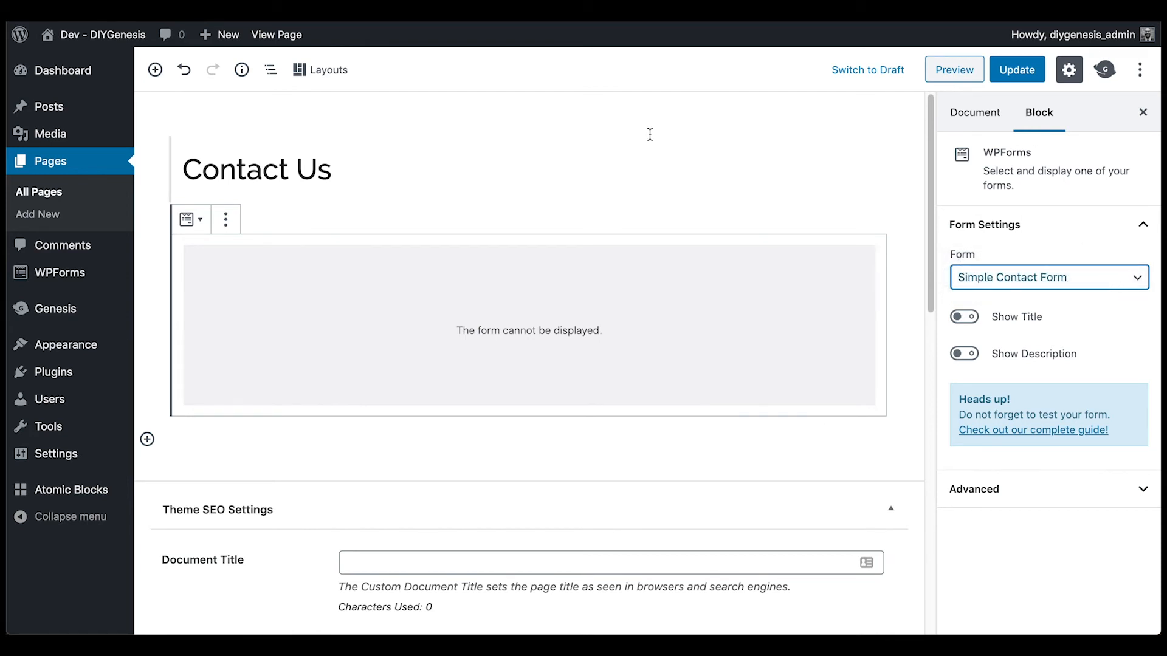
Reload the page editor despite the unsaved changes and set the WPForms block's form to Simple Contact Form.
key("super+r")
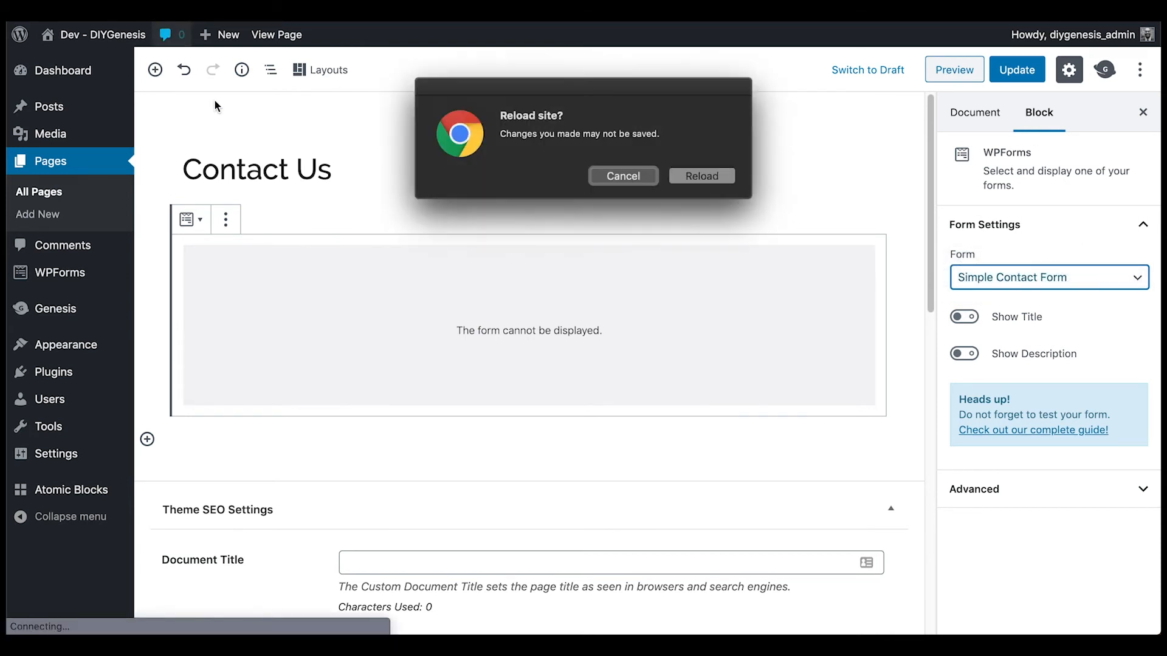
left_click(691, 177)
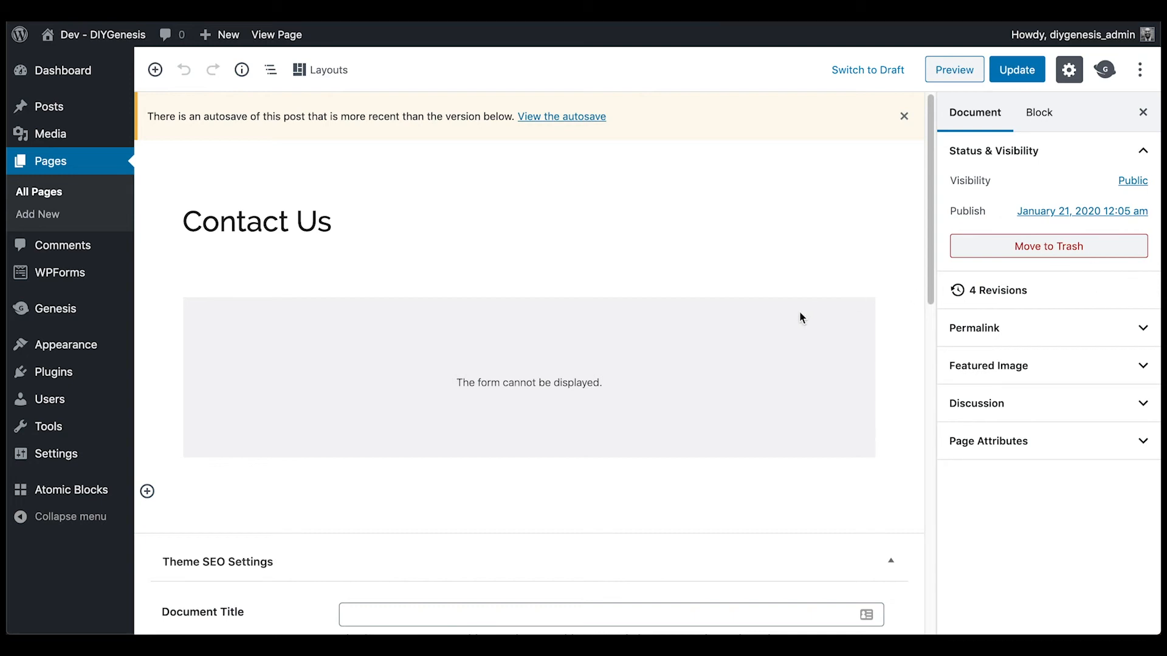
left_click(737, 361)
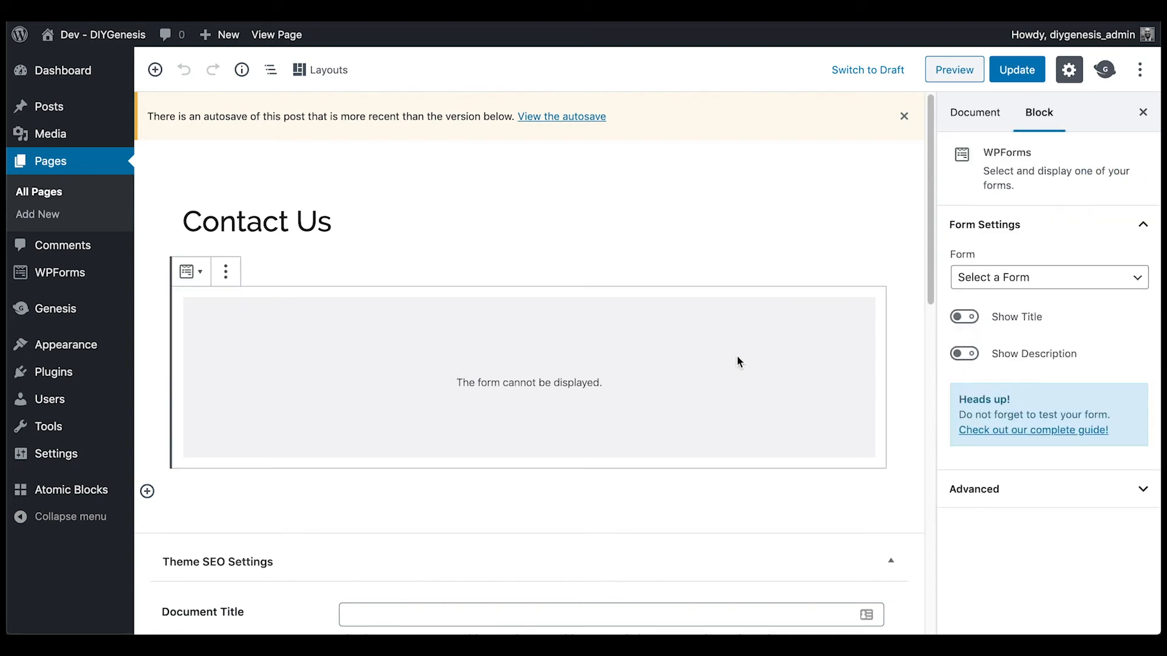
left_click(1092, 286)
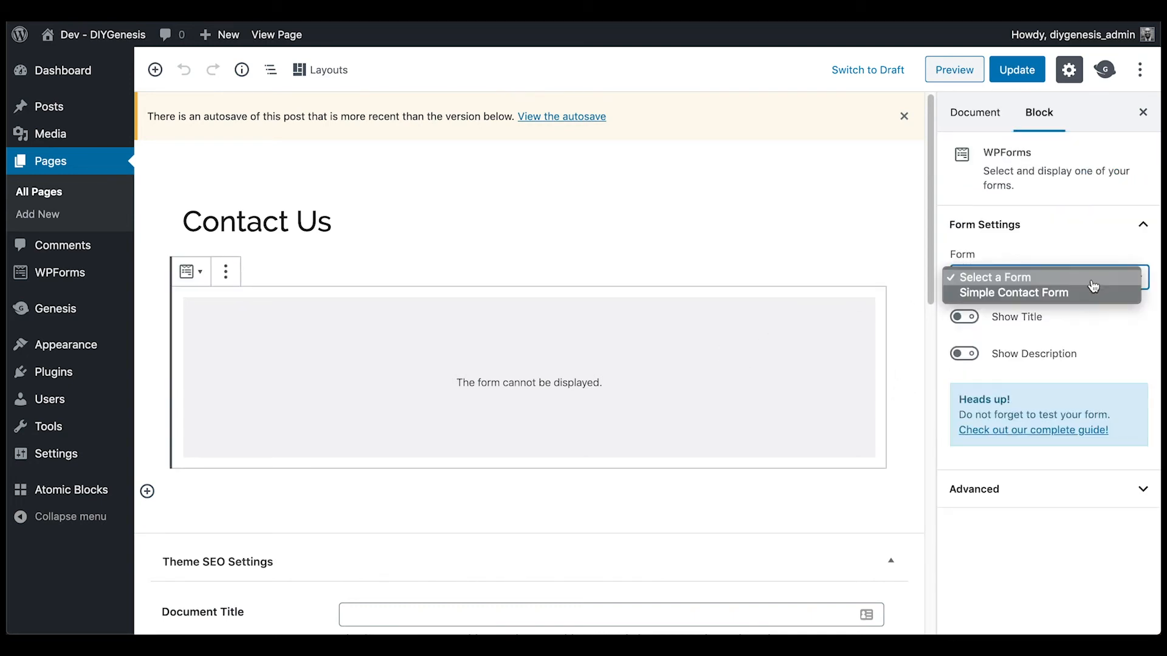
left_click(1086, 294)
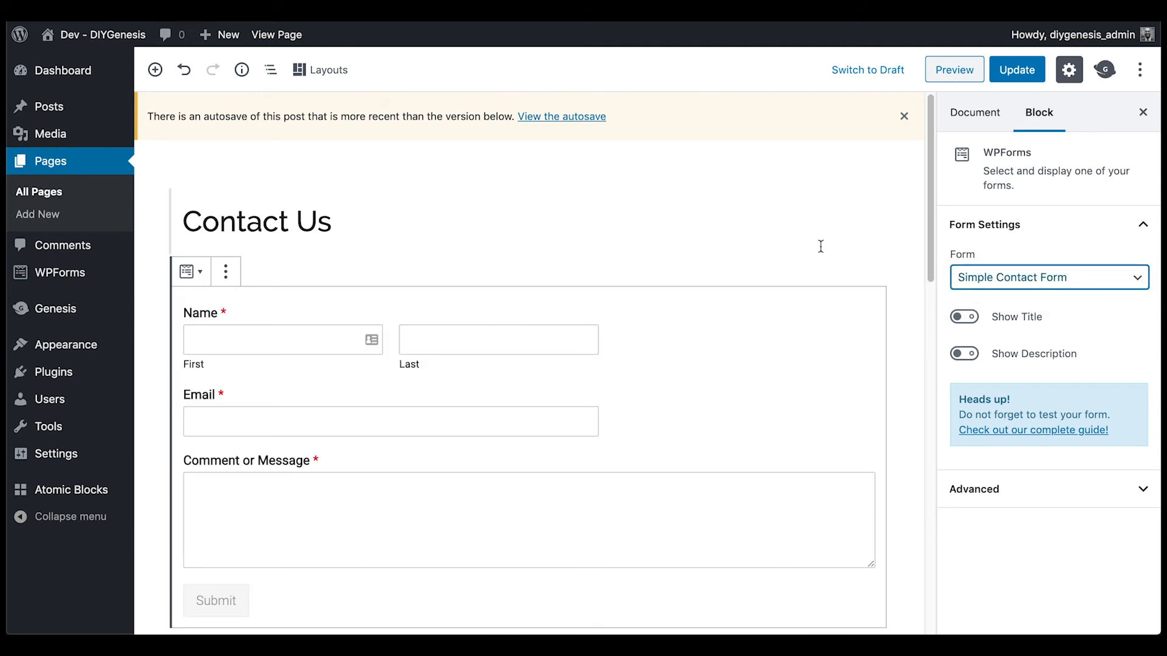
Check the embedded contact form in the editor and update the Contact Us page.
scroll(822, 247, "down", 2)
scroll(821, 246, "up", 1)
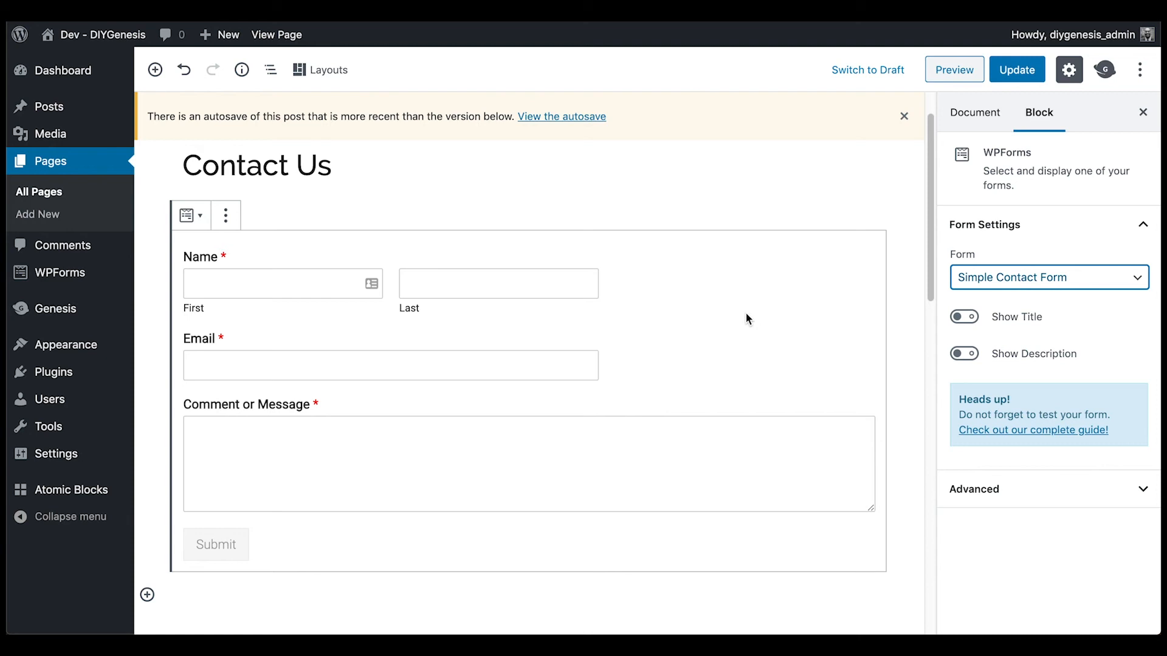
left_click(1018, 76)
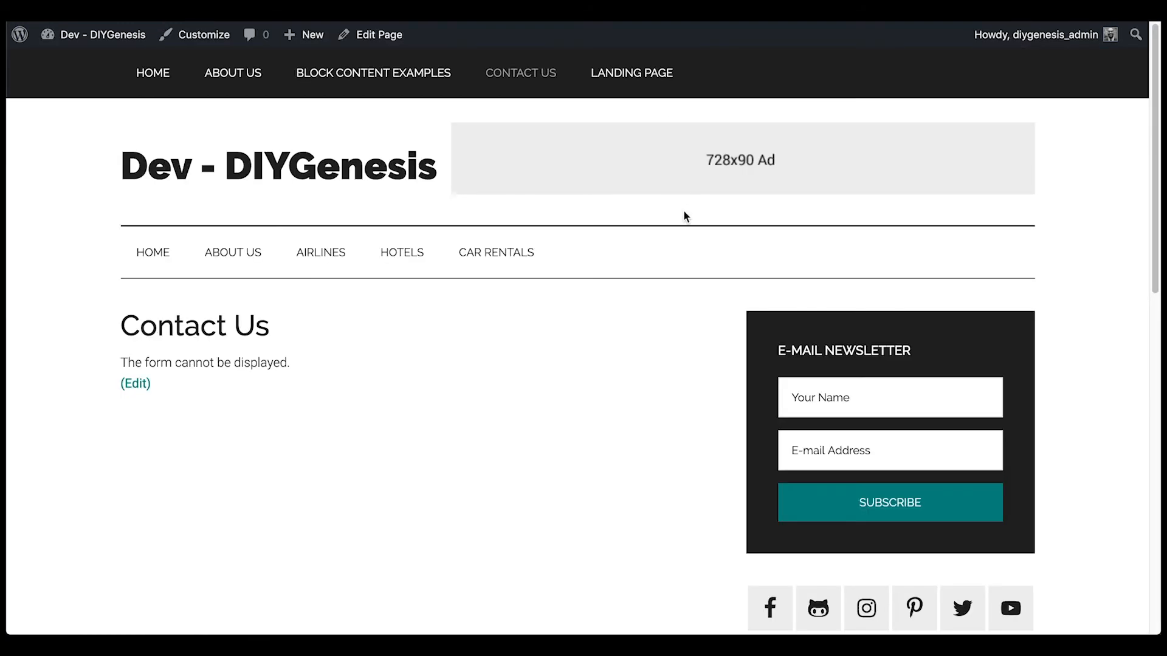
Reload the front-end Contact Us page and review the contact form down to its submit button.
mouse_move(107, 25)
left_click(79, 9)
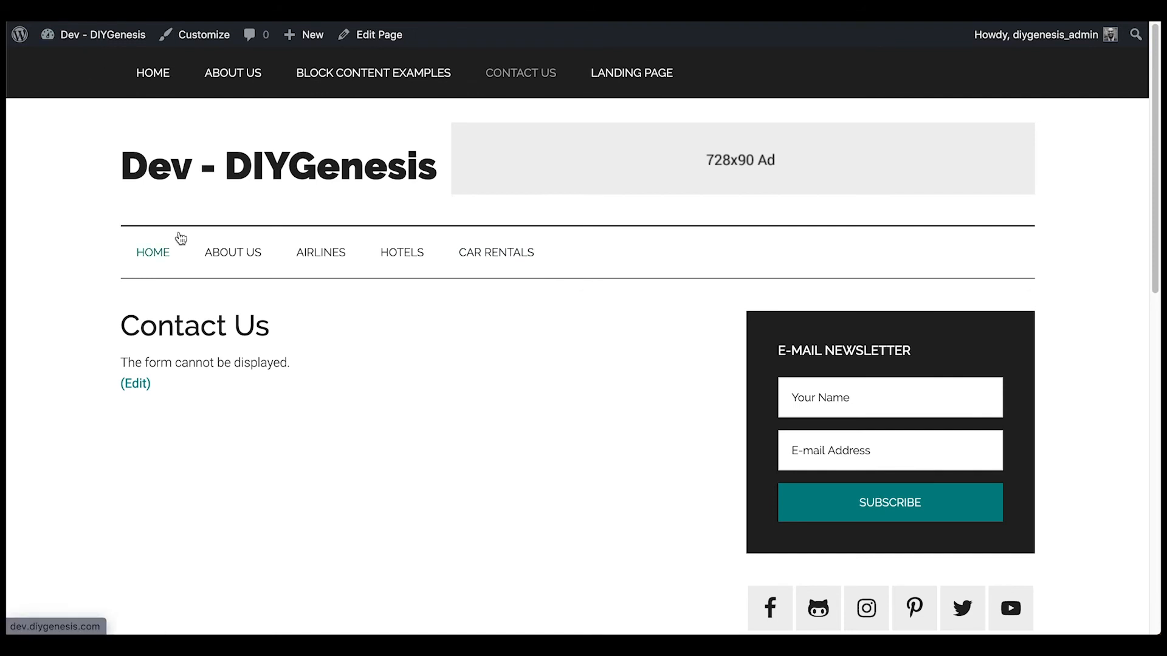
scroll(585, 354, "down", 4)
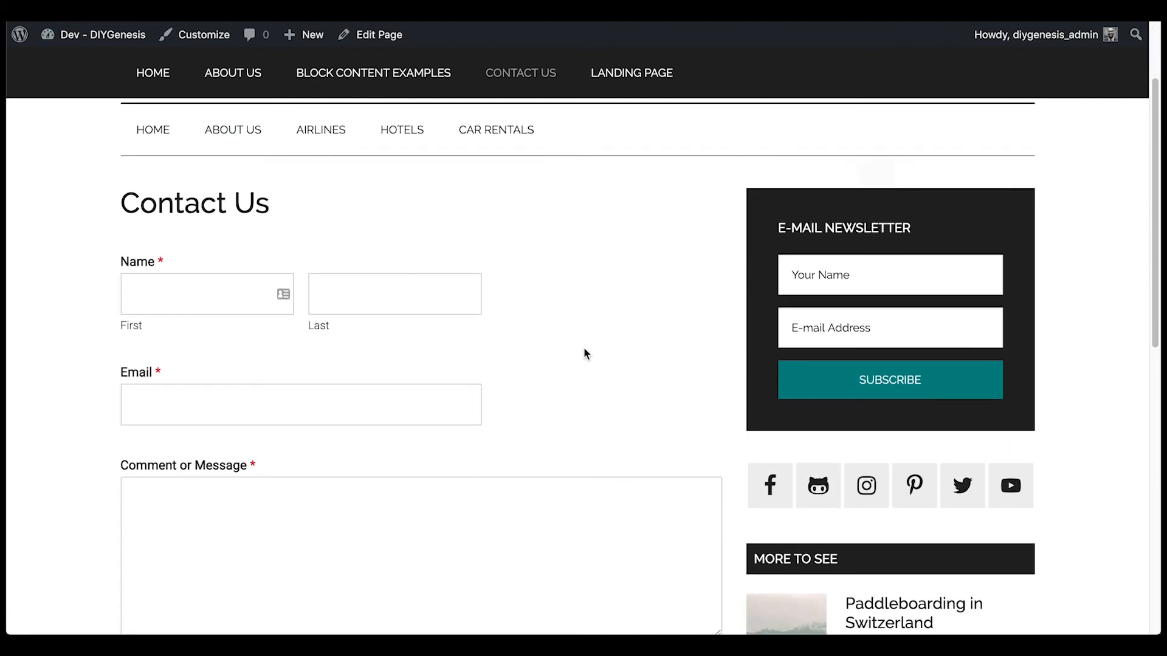
scroll(585, 352, "down", 1)
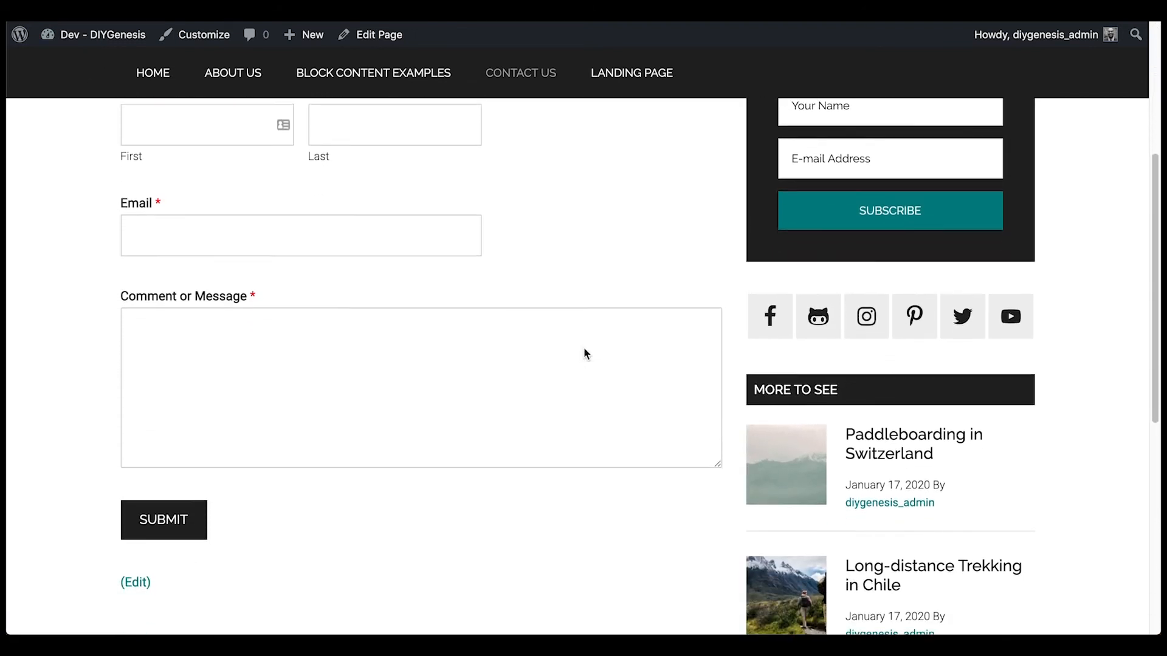
scroll(584, 348, "down", 1)
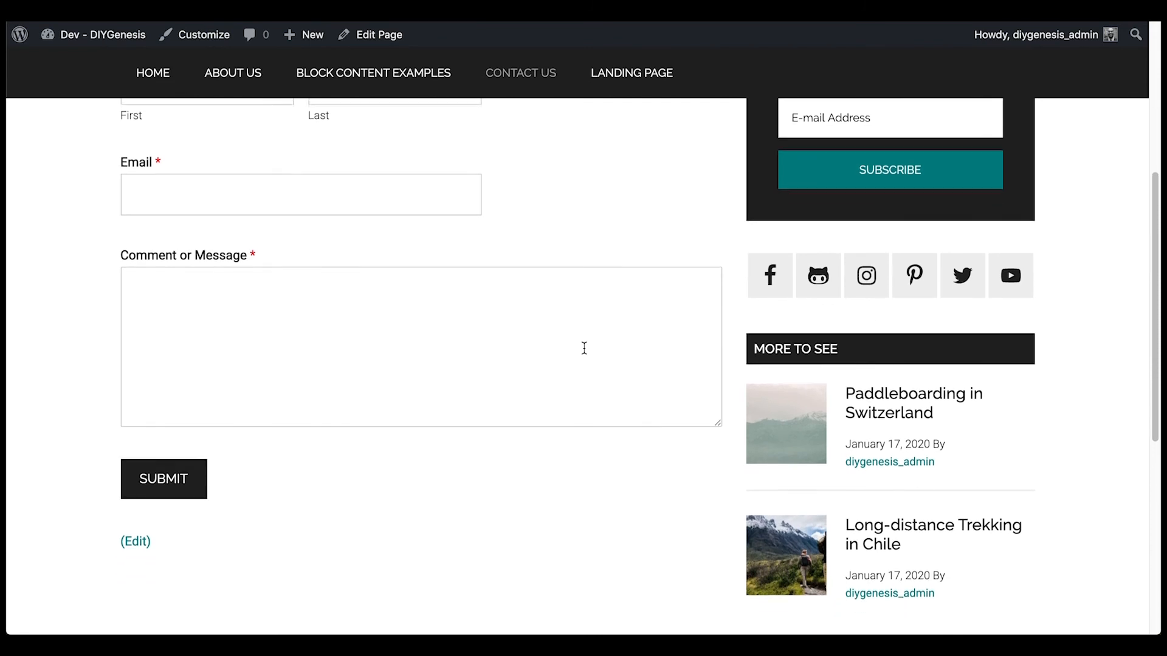